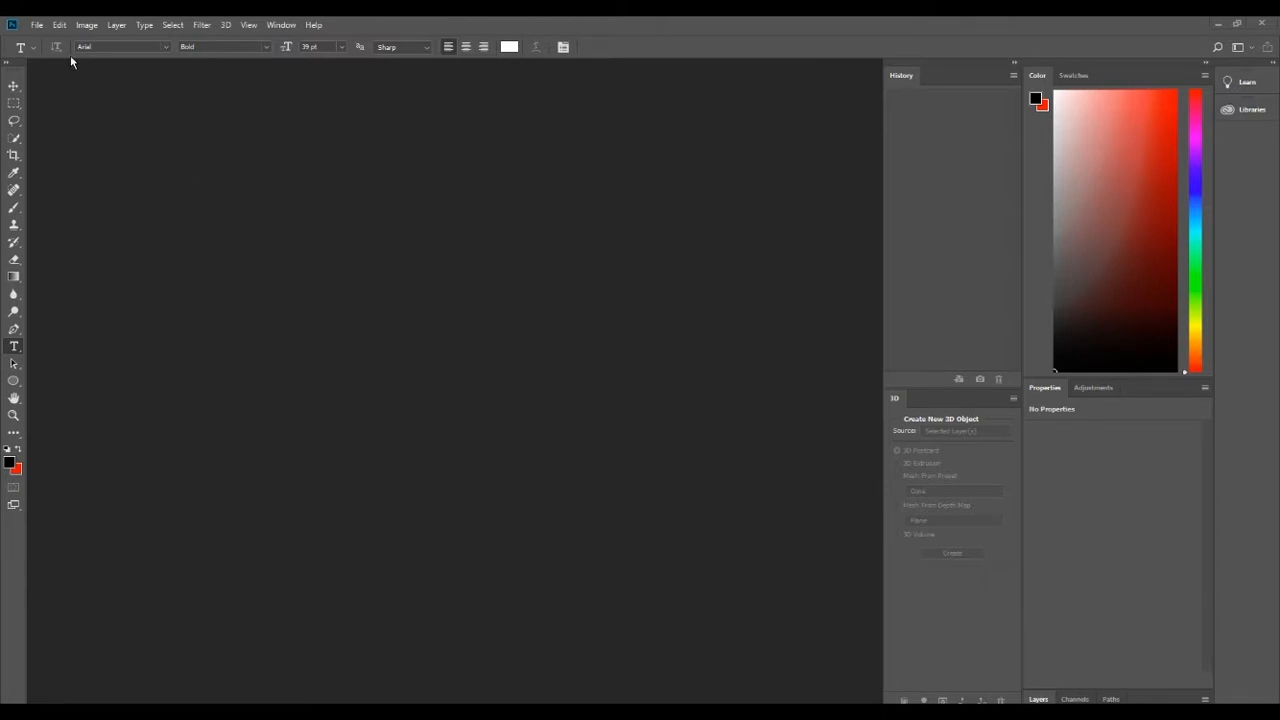
{"action": "left_click", "coordinate": [37, 25]}
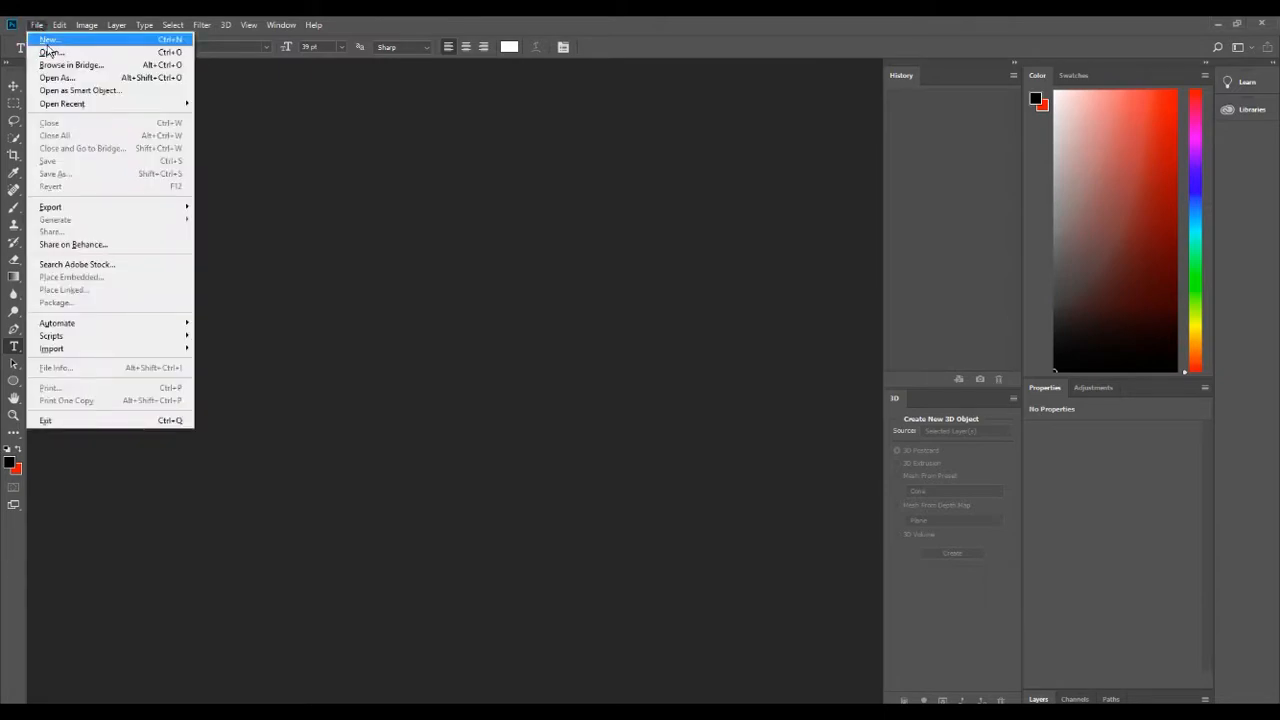
{"action": "left_click", "coordinate": [56, 42]}
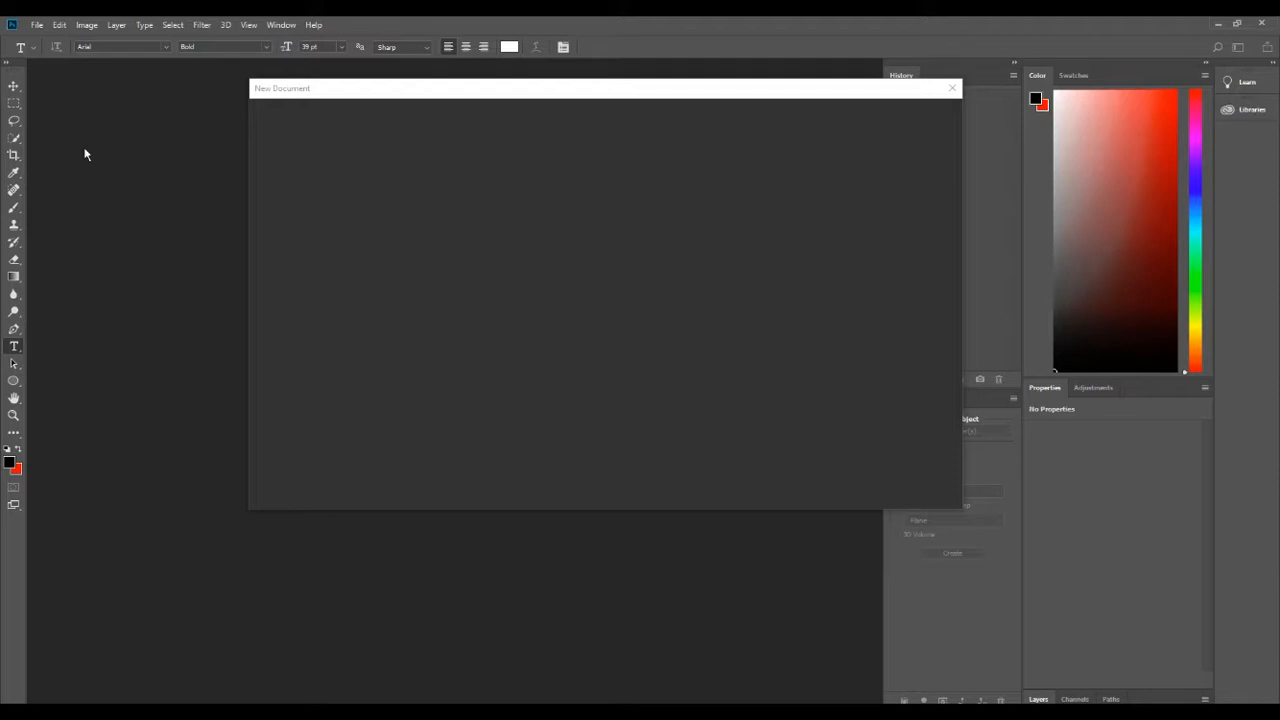
{"action": "left_click", "coordinate": [481, 90]}
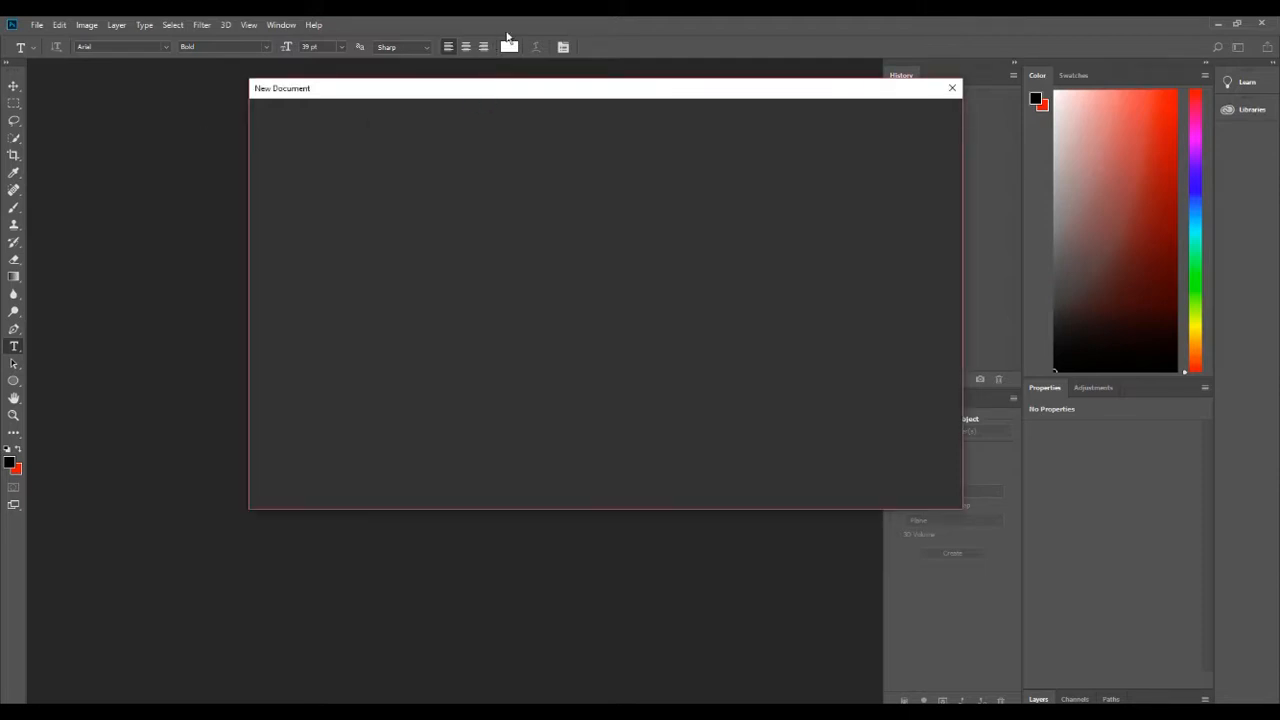
{"action": "left_click_drag", "start_coordinate": [632, 91], "coordinate": [528, 133]}
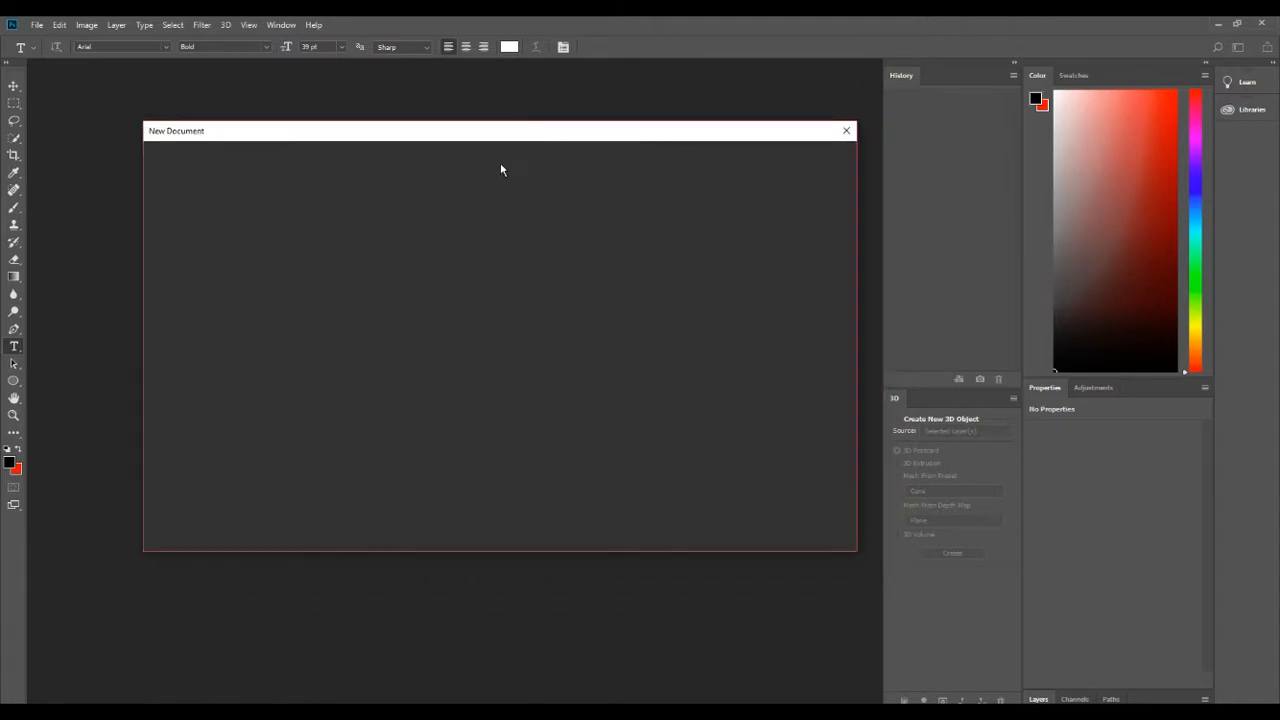
{"action": "left_click", "coordinate": [843, 134]}
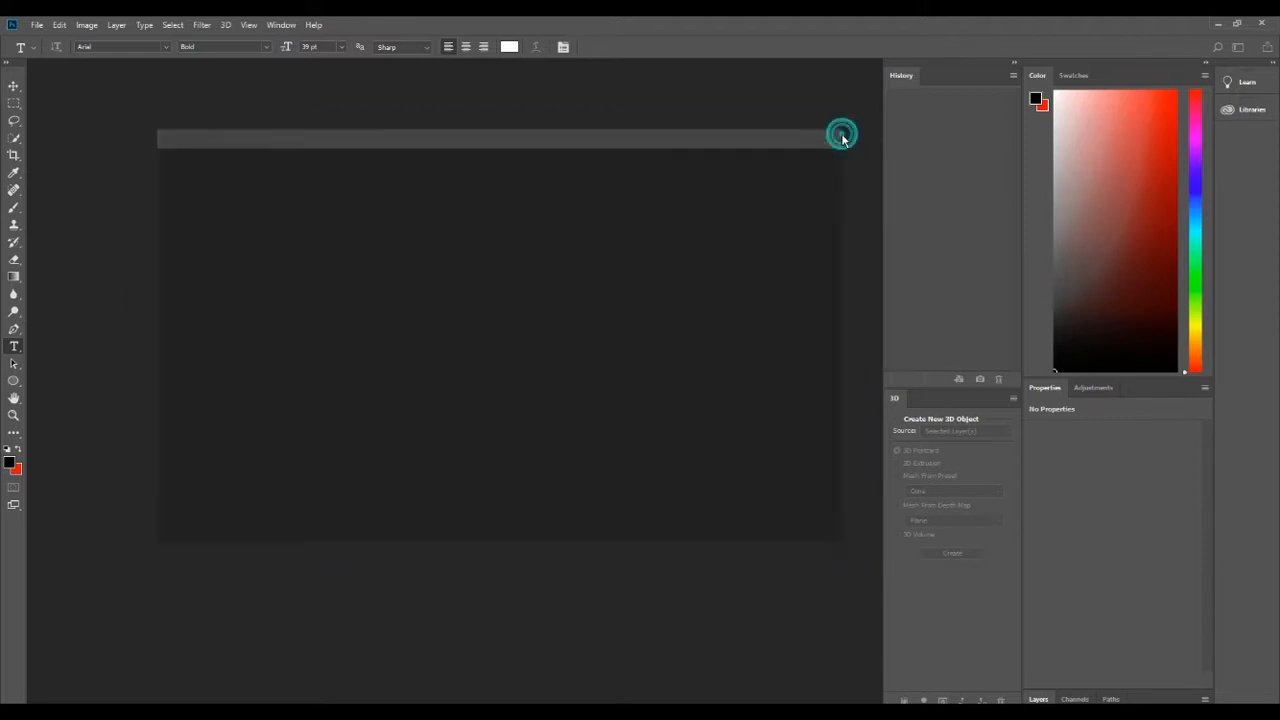
Create a new 1280 x 720 pixel landscape document at 72 pixels/inch, RGB Color, 8 bit, with a white background
{"action": "left_click", "coordinate": [38, 24]}
{"action": "left_click", "coordinate": [40, 40]}
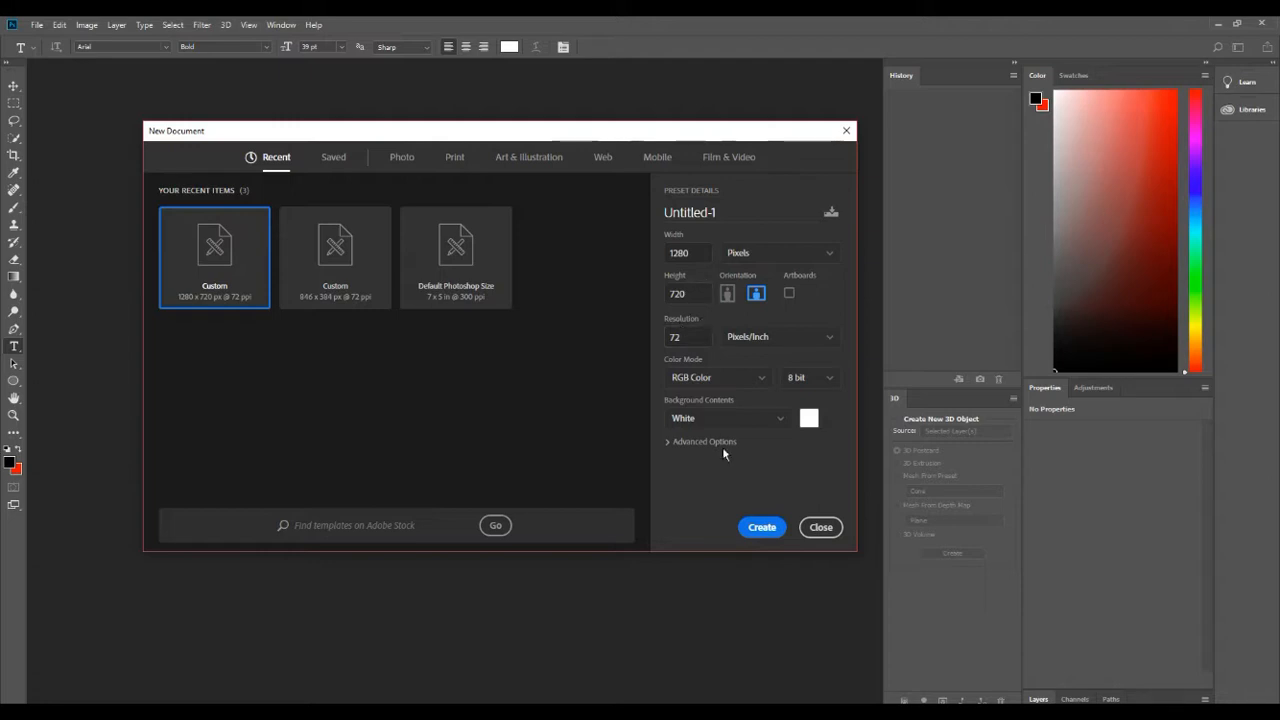
{"action": "left_click", "coordinate": [750, 526]}
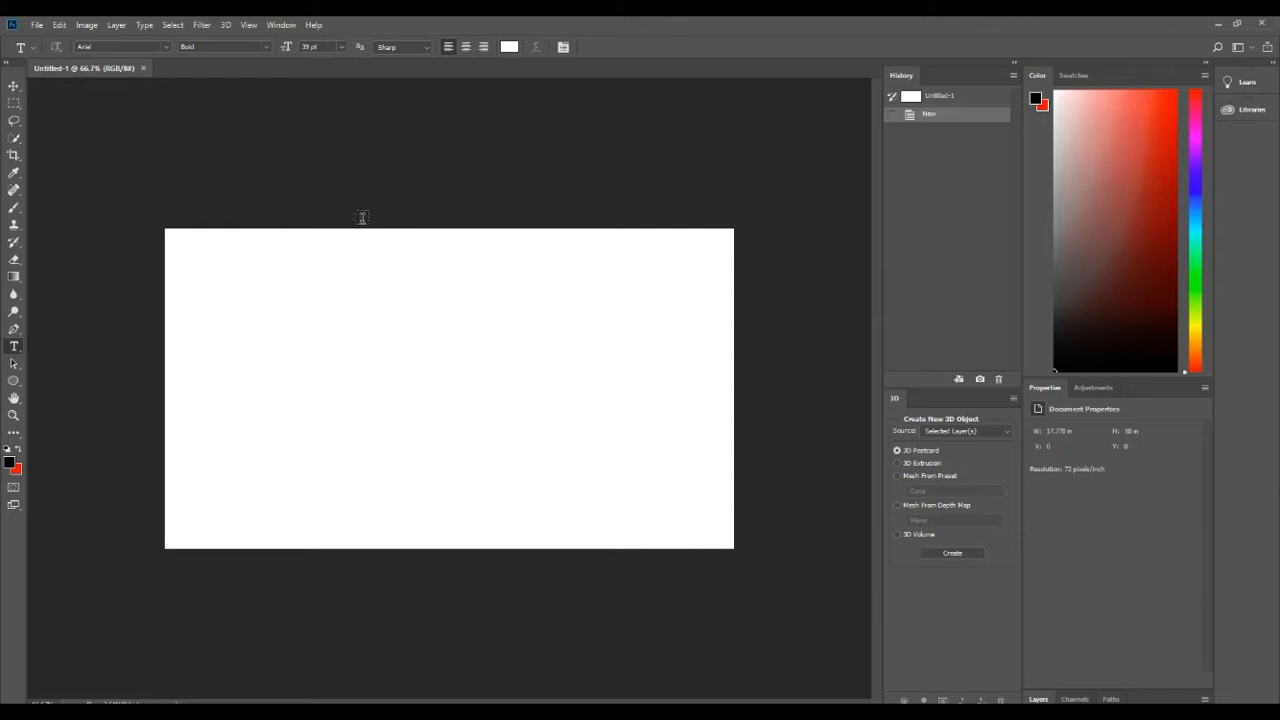
Start a text line near the canvas's upper-left corner and set its text colour to bright blue
{"action": "left_click", "coordinate": [205, 268]}
{"action": "left_click", "coordinate": [216, 277]}
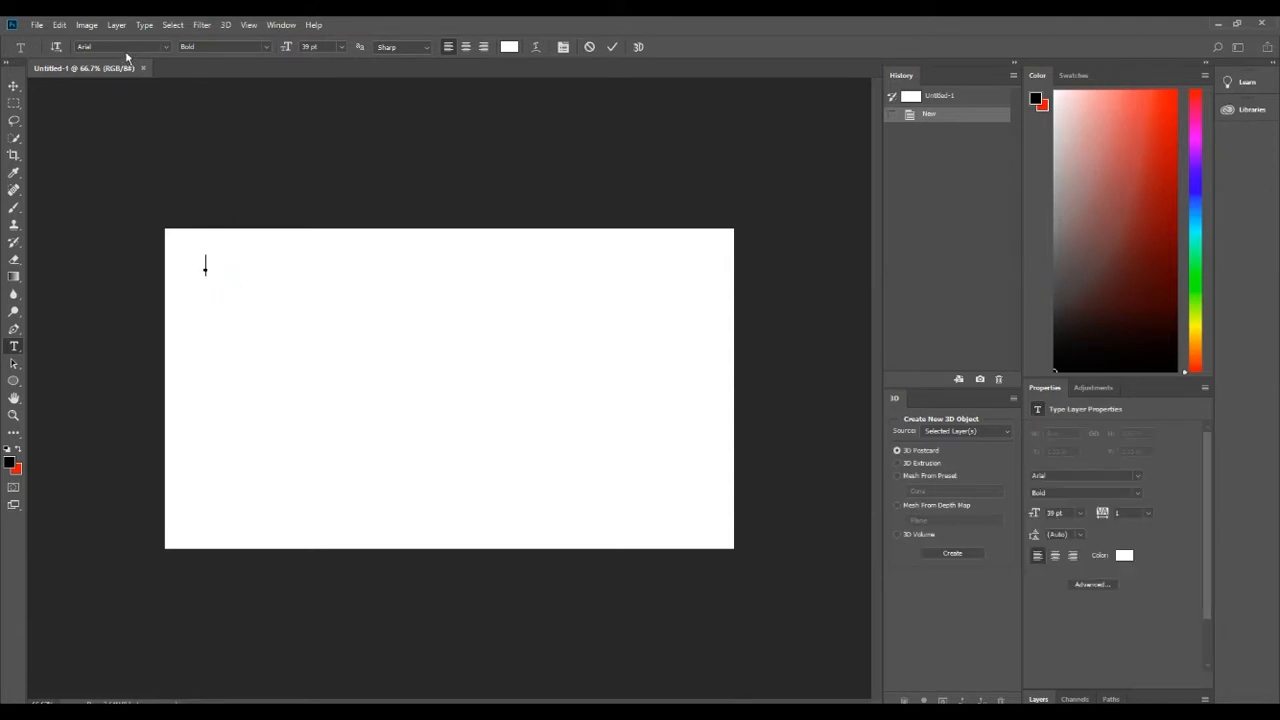
{"action": "left_click", "coordinate": [509, 46]}
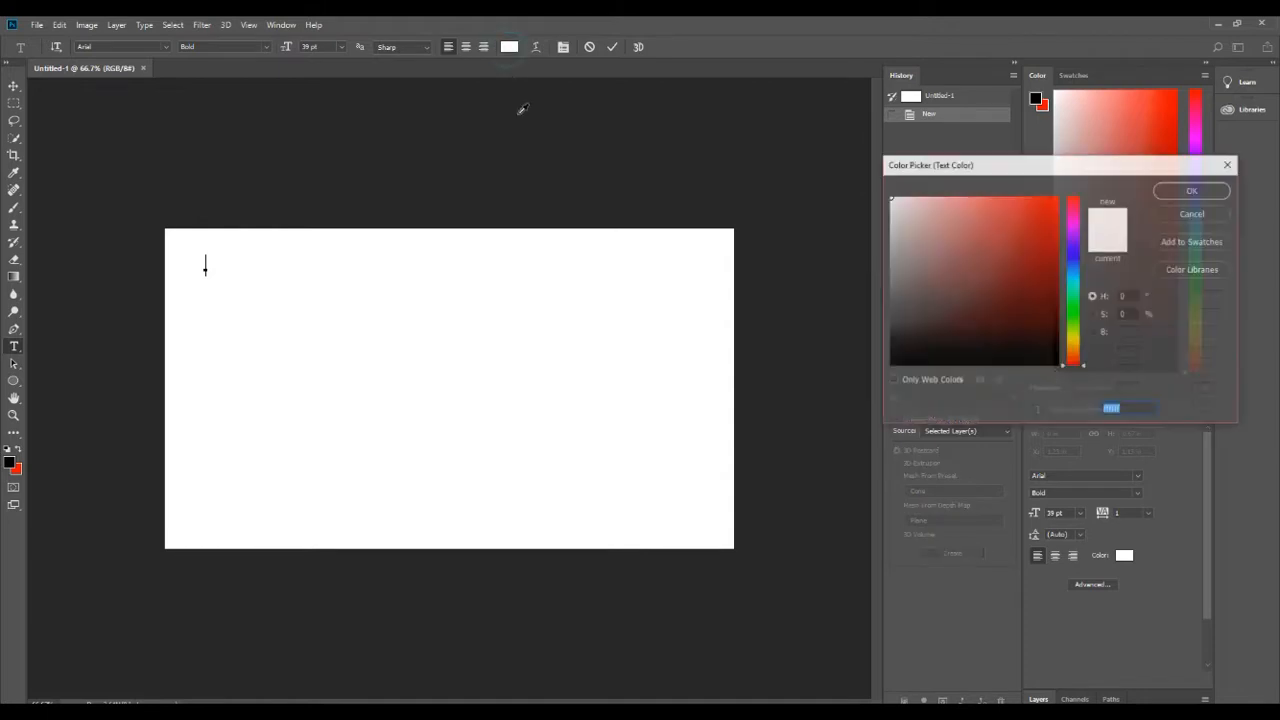
{"action": "left_click", "coordinate": [1078, 262]}
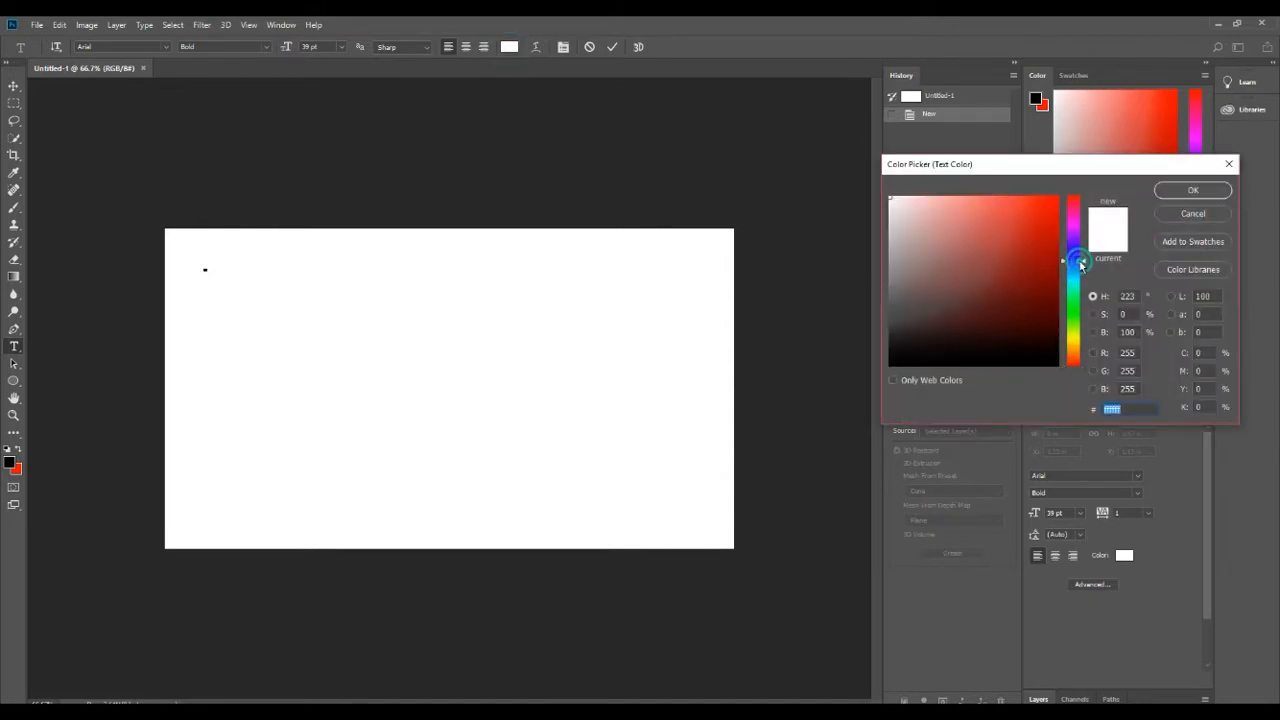
{"action": "left_click", "coordinate": [1056, 198]}
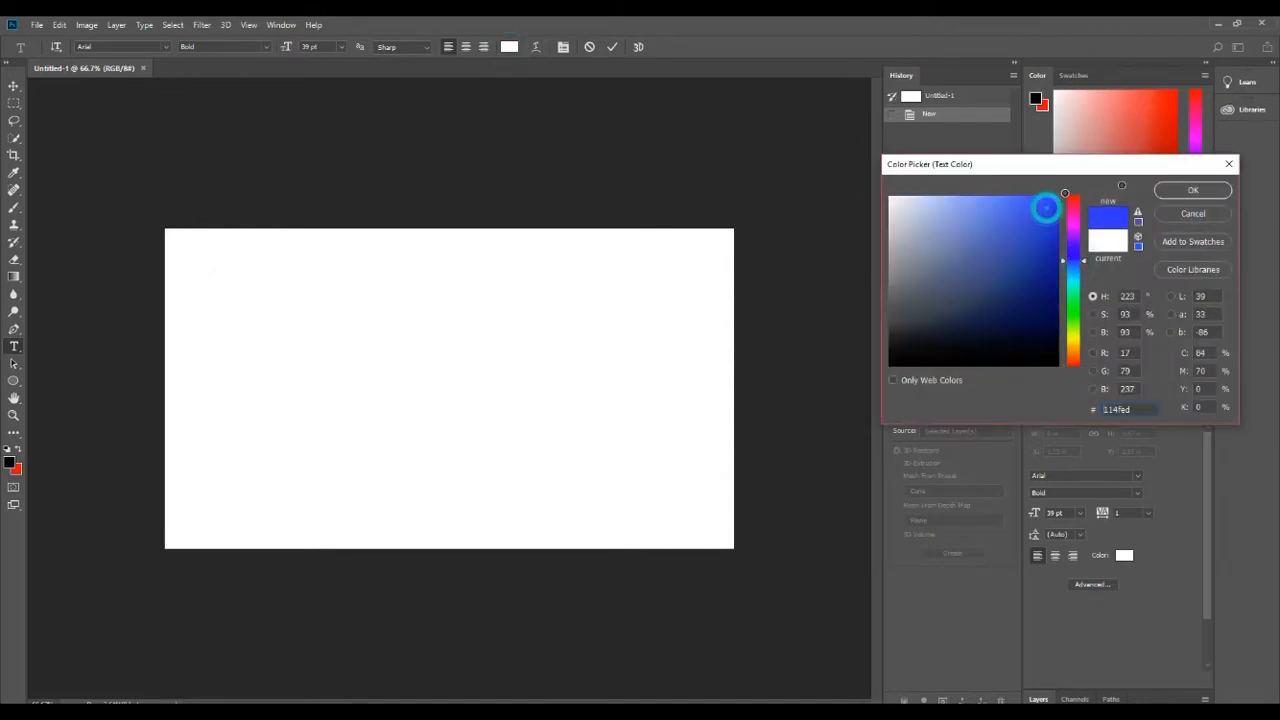
{"action": "left_click", "coordinate": [1222, 190]}
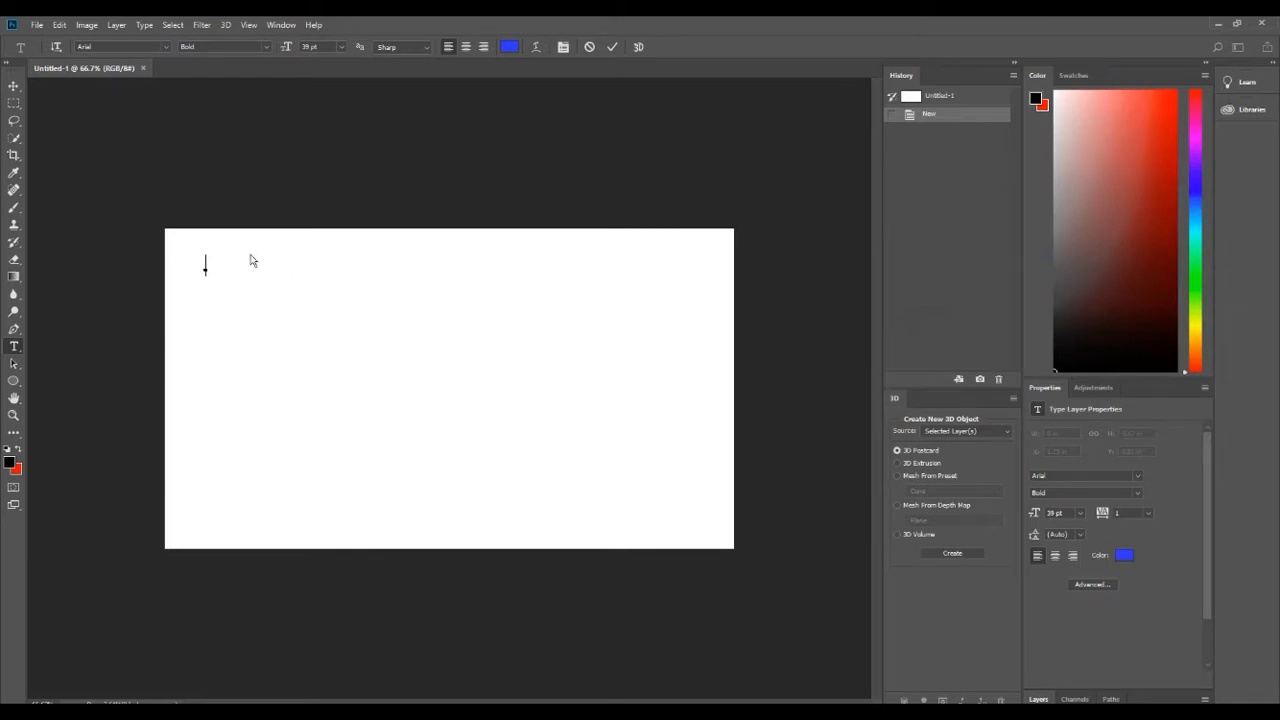
Enter the heading on two lines: "CUSTOMIZE RIBBON" and "IN POWERPOINT"
{"action": "type", "text": "CUSTOMIZE          RIBBON"}
{"action": "key", "text": "Return"}
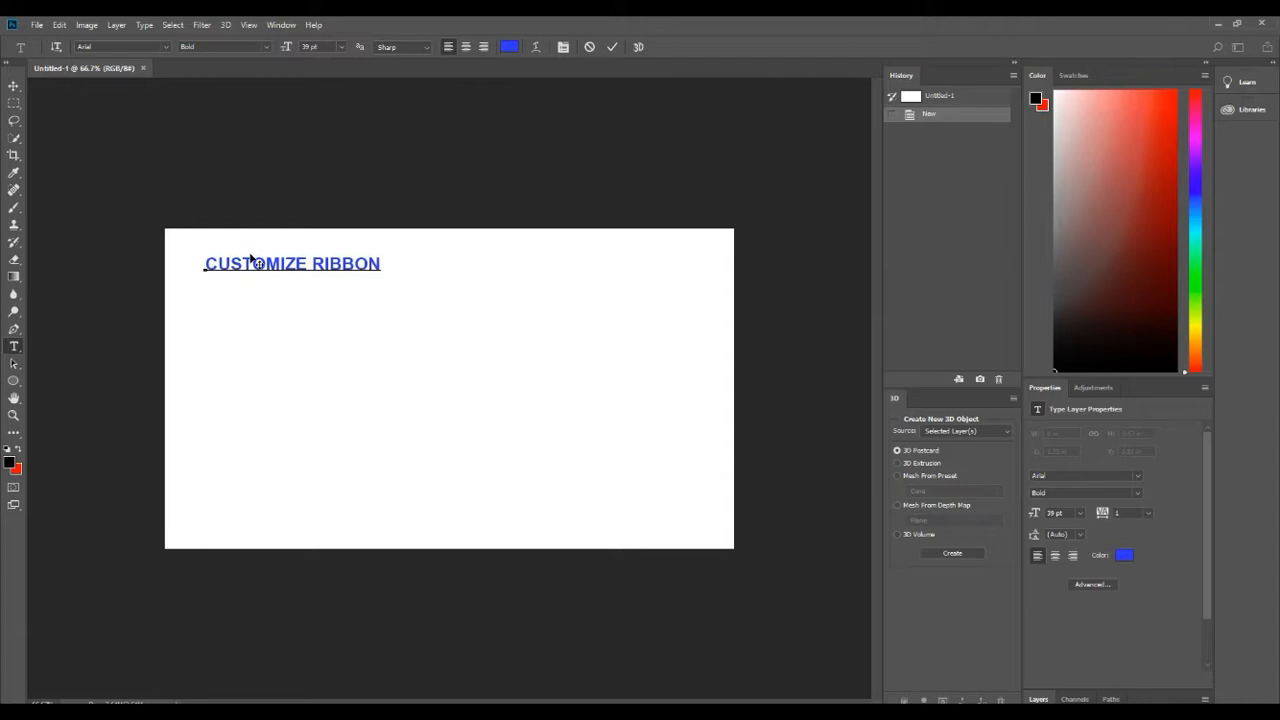
{"action": "type", "text": "IN POWERPOINT"}
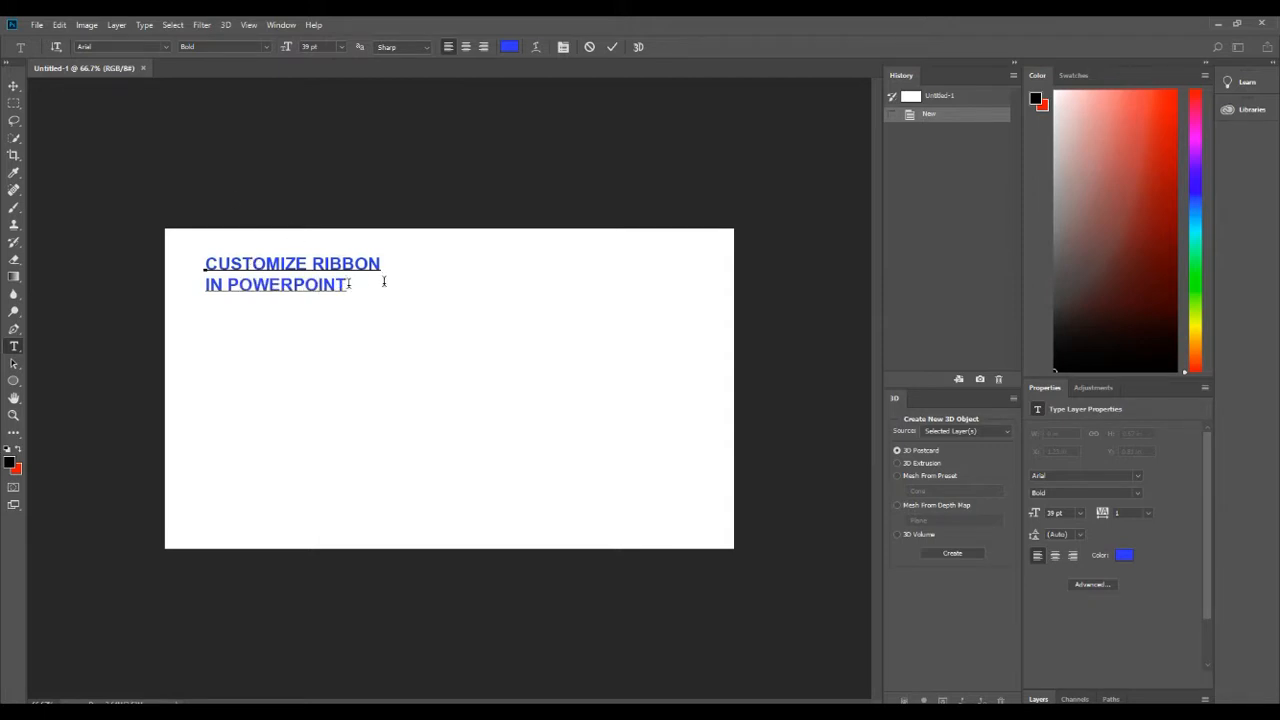
Change the font of the whole two-line heading to Impact Regular
{"action": "left_click", "coordinate": [352, 285]}
{"action": "left_click_drag", "start_coordinate": [352, 285], "coordinate": [203, 263]}
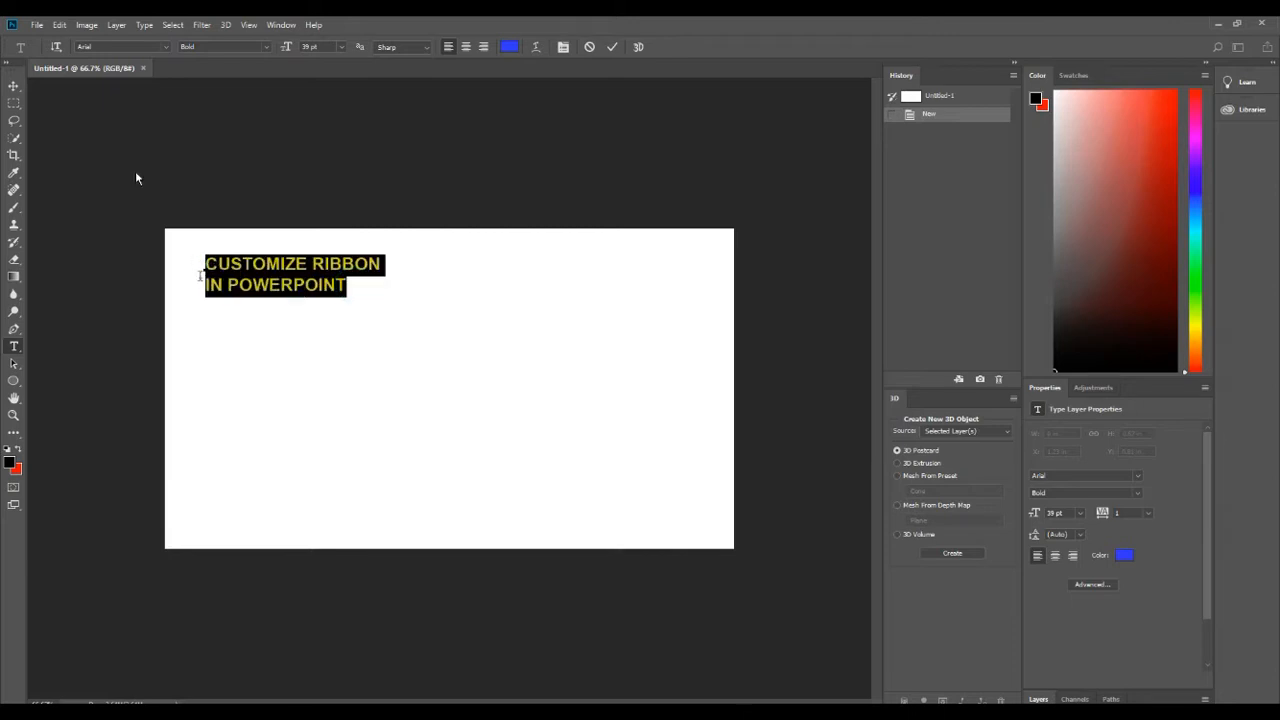
{"action": "left_click", "coordinate": [98, 46]}
{"action": "left_click", "coordinate": [166, 47]}
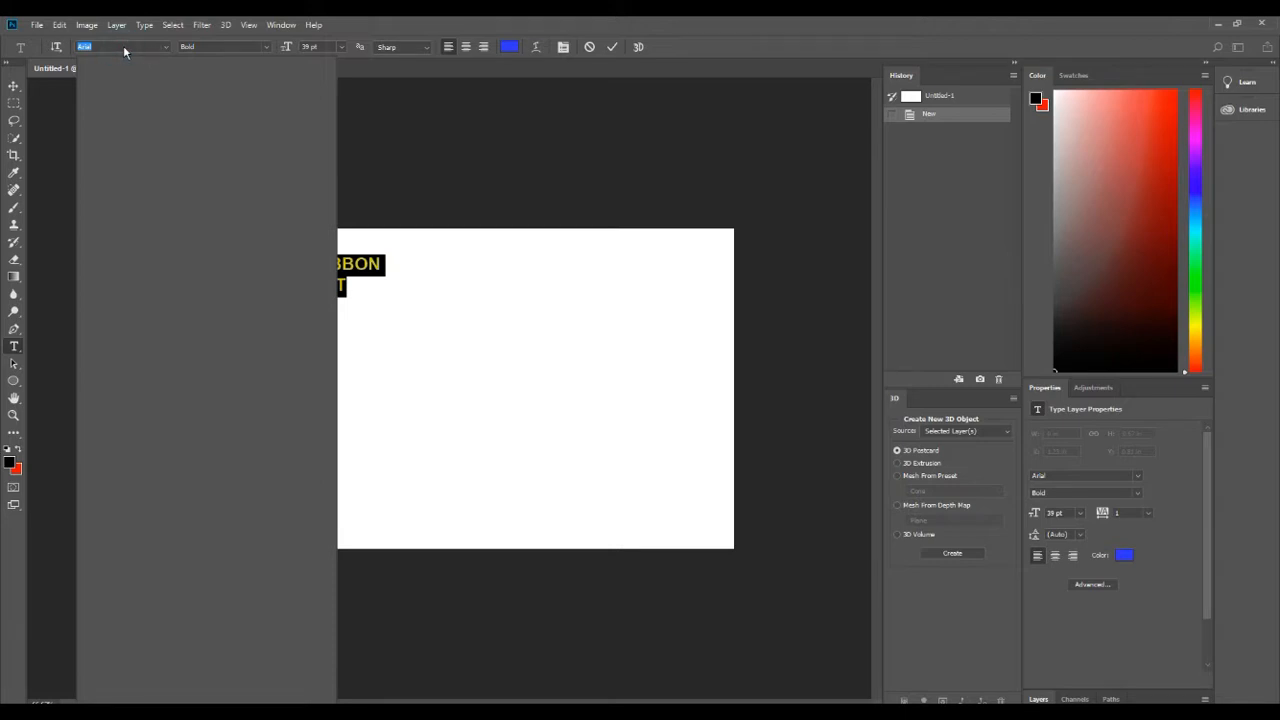
{"action": "left_click", "coordinate": [123, 46]}
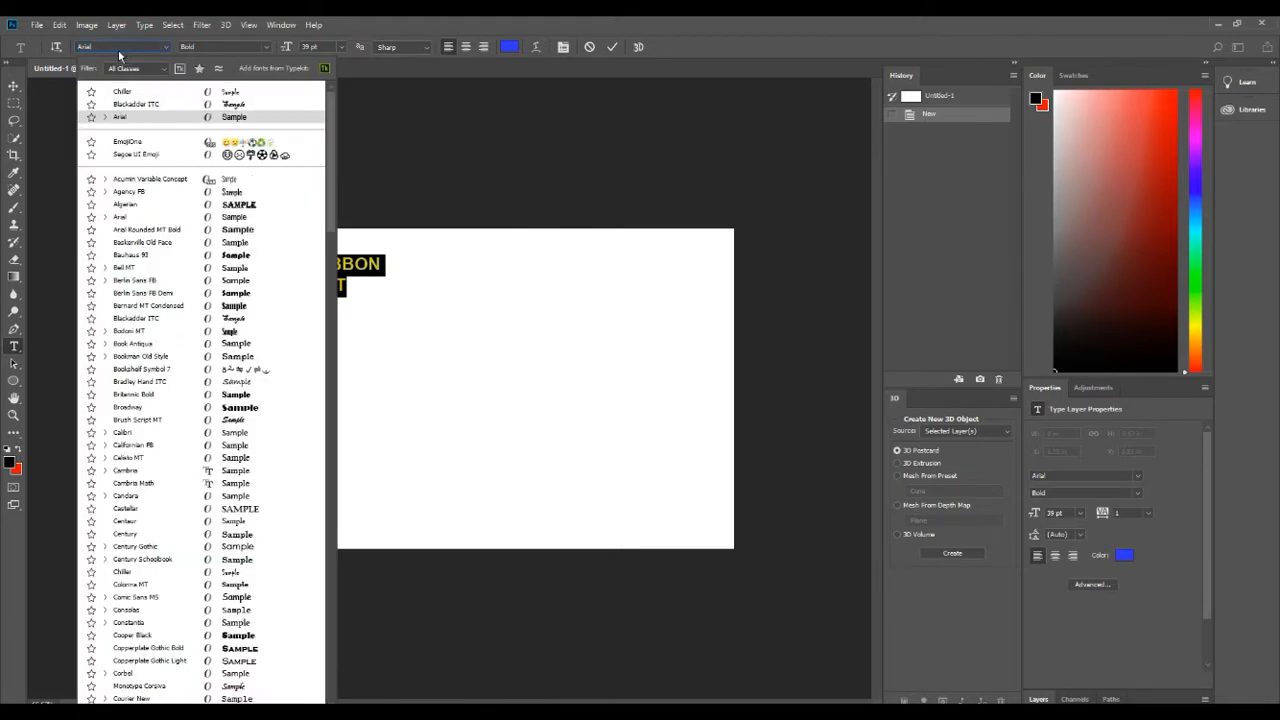
{"action": "type", "text": "imp"}
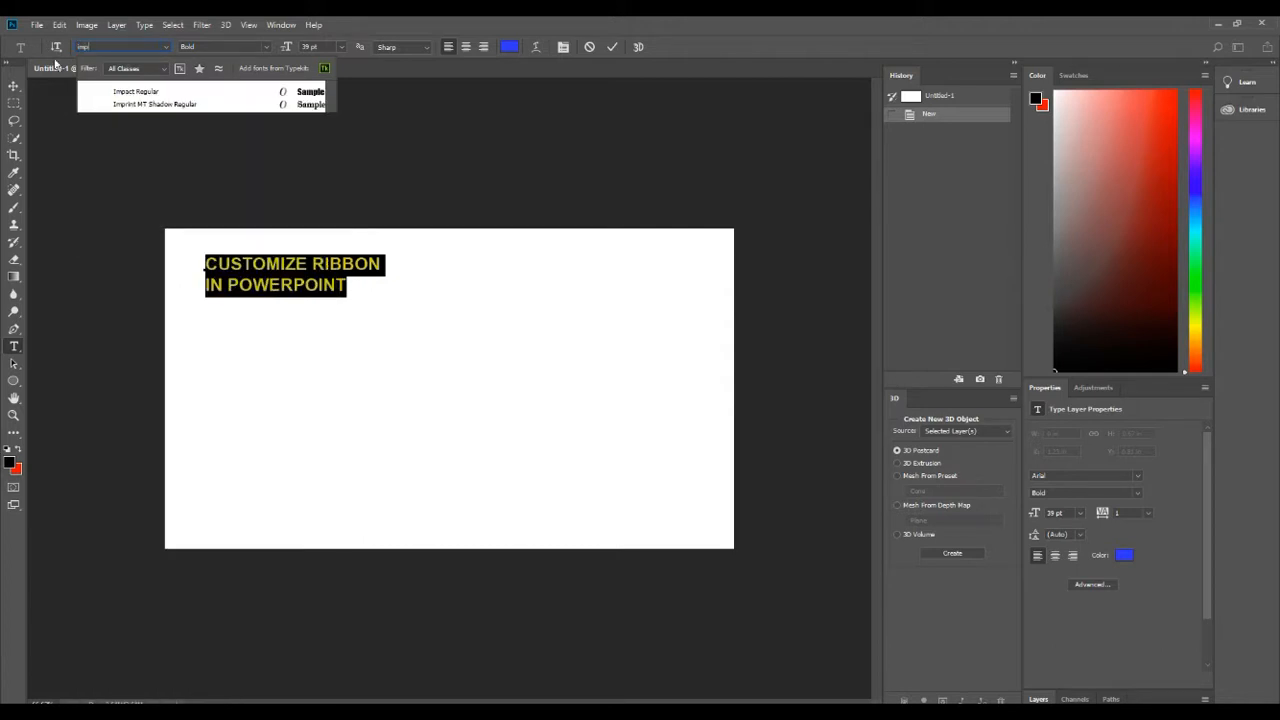
{"action": "left_click", "coordinate": [193, 93]}
{"action": "left_click", "coordinate": [312, 288]}
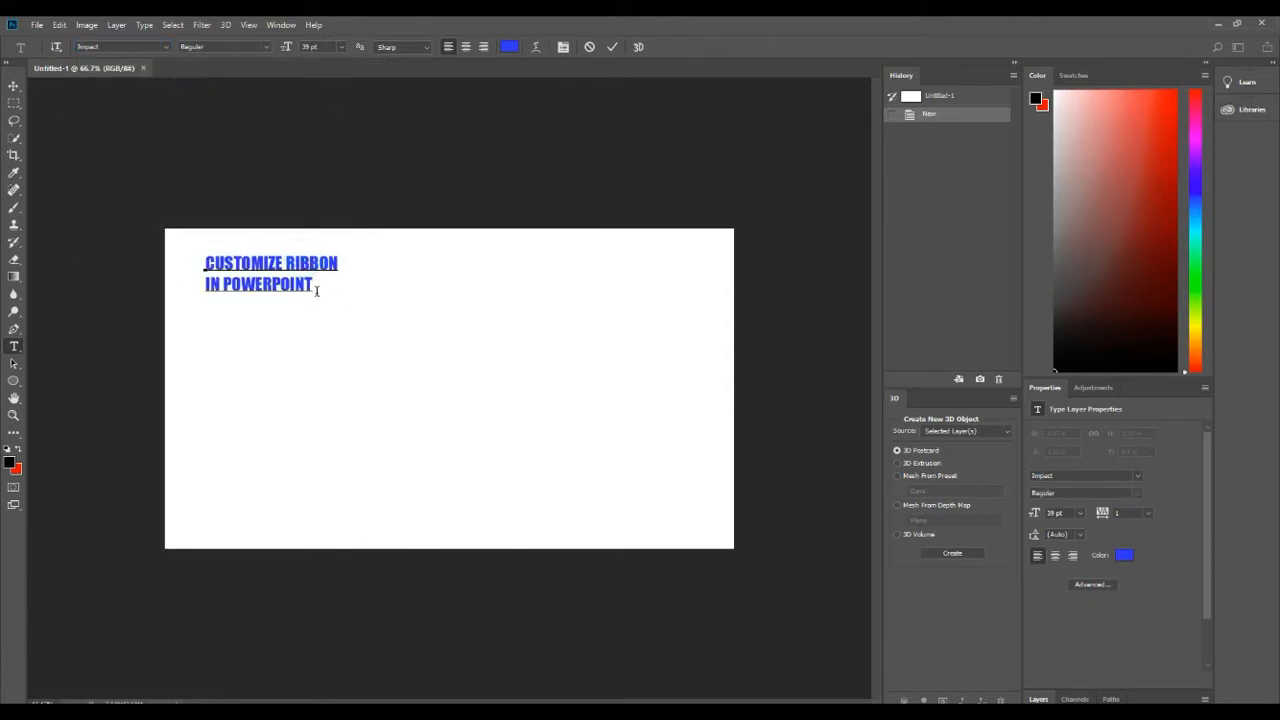
Try to centre-align the heading text, and undo the alignment change
{"action": "left_click_drag", "start_coordinate": [316, 293], "coordinate": [205, 260]}
{"action": "left_click", "coordinate": [205, 260]}
{"action": "left_click", "coordinate": [465, 47]}
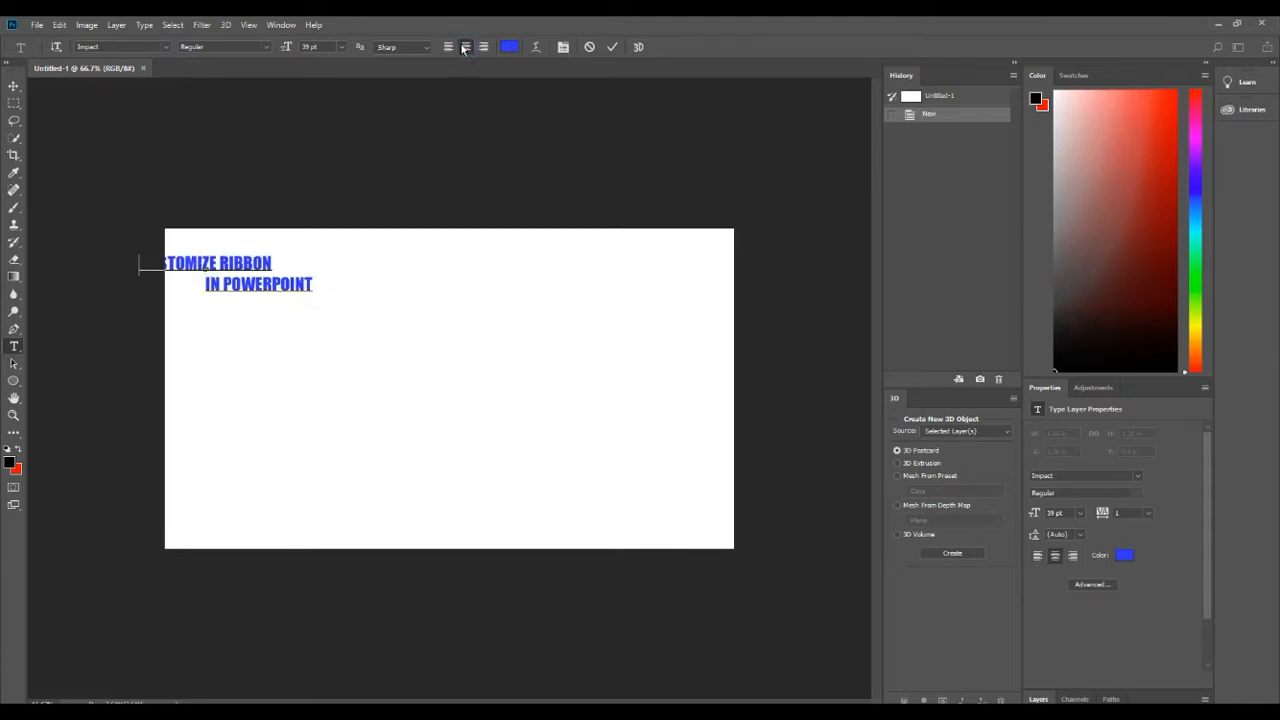
{"action": "key", "text": "ctrl+z"}
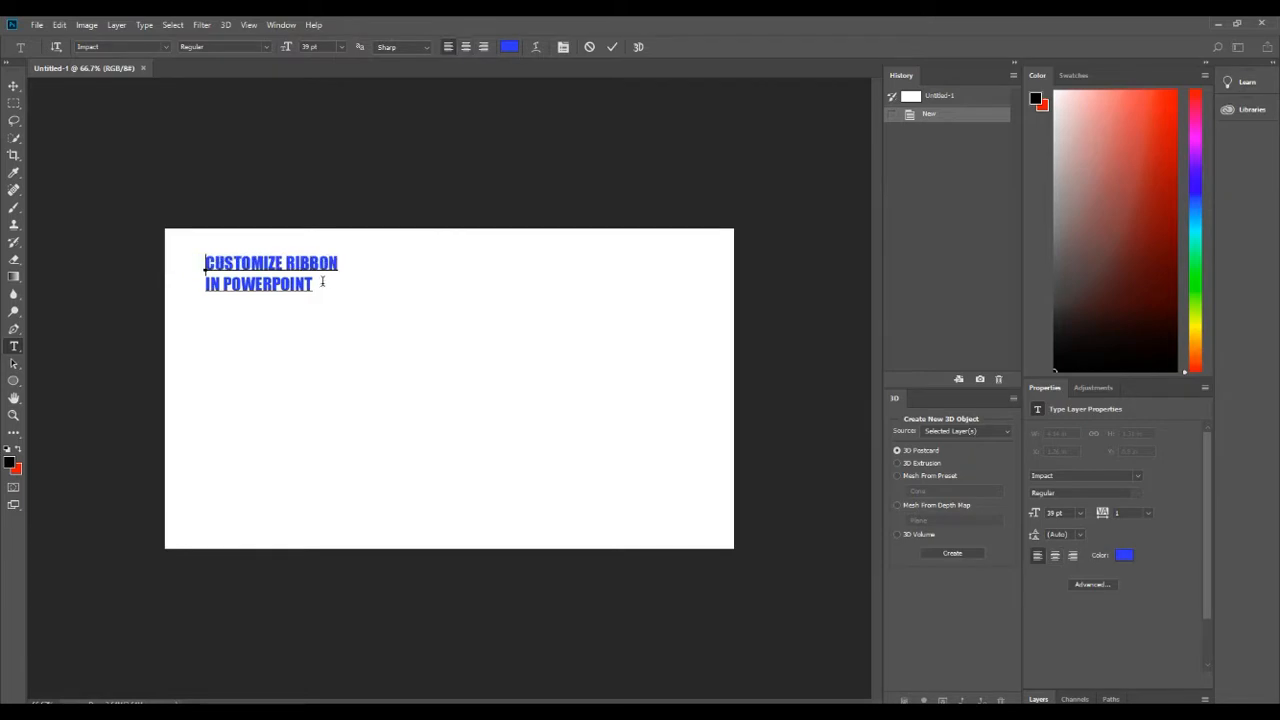
Centre-align both heading lines and move the text block right and down so it lies fully on the canvas
{"action": "left_click_drag", "start_coordinate": [321, 285], "coordinate": [203, 262]}
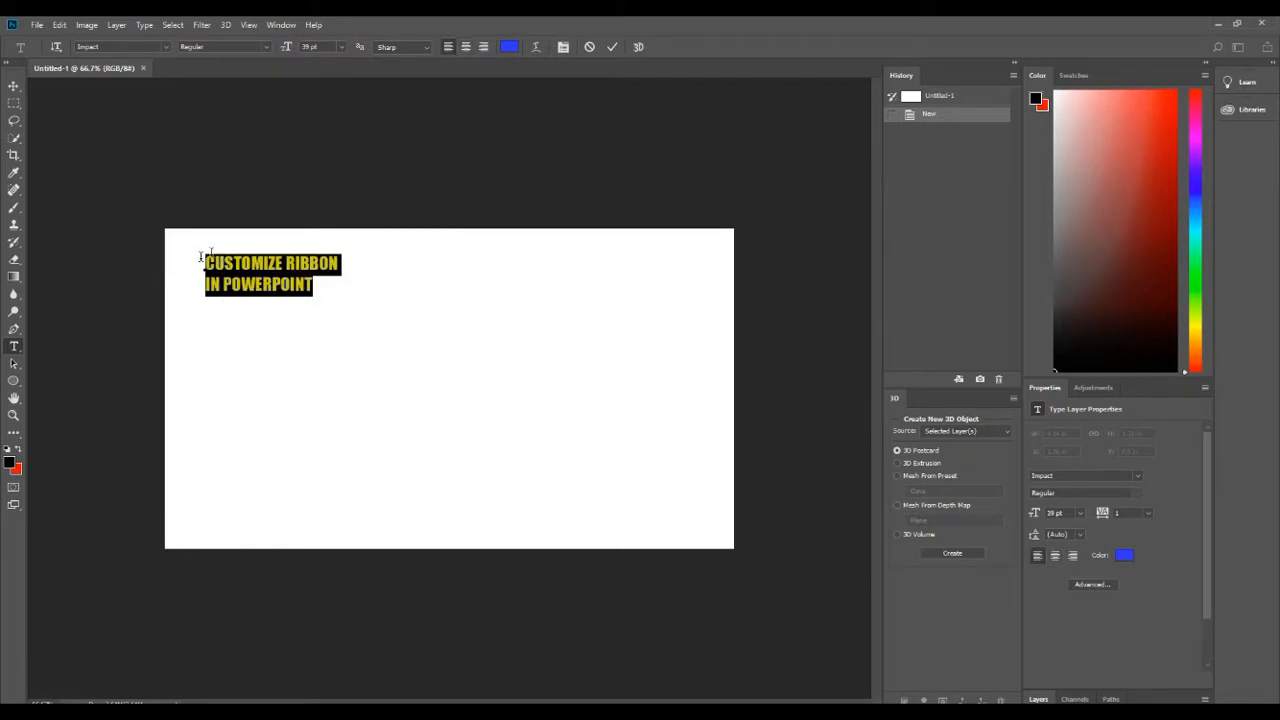
{"action": "left_click", "coordinate": [463, 47]}
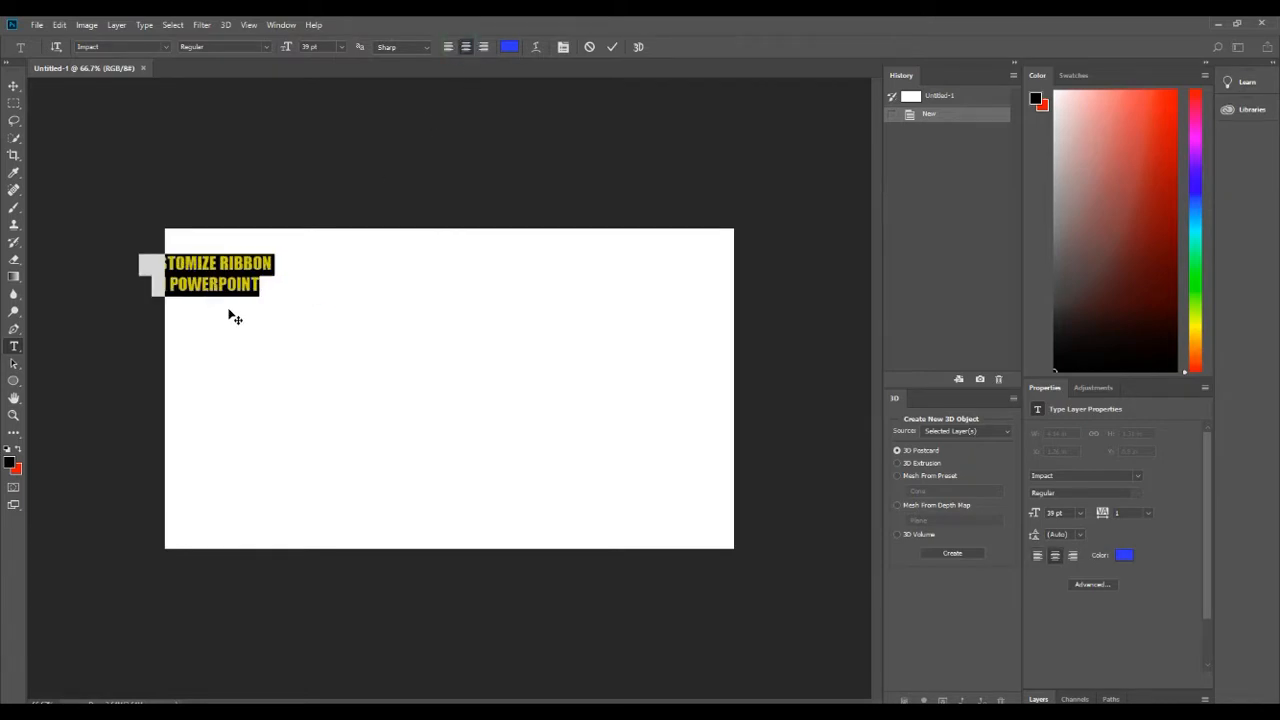
{"action": "left_click_drag", "start_coordinate": [229, 310], "coordinate": [277, 354]}
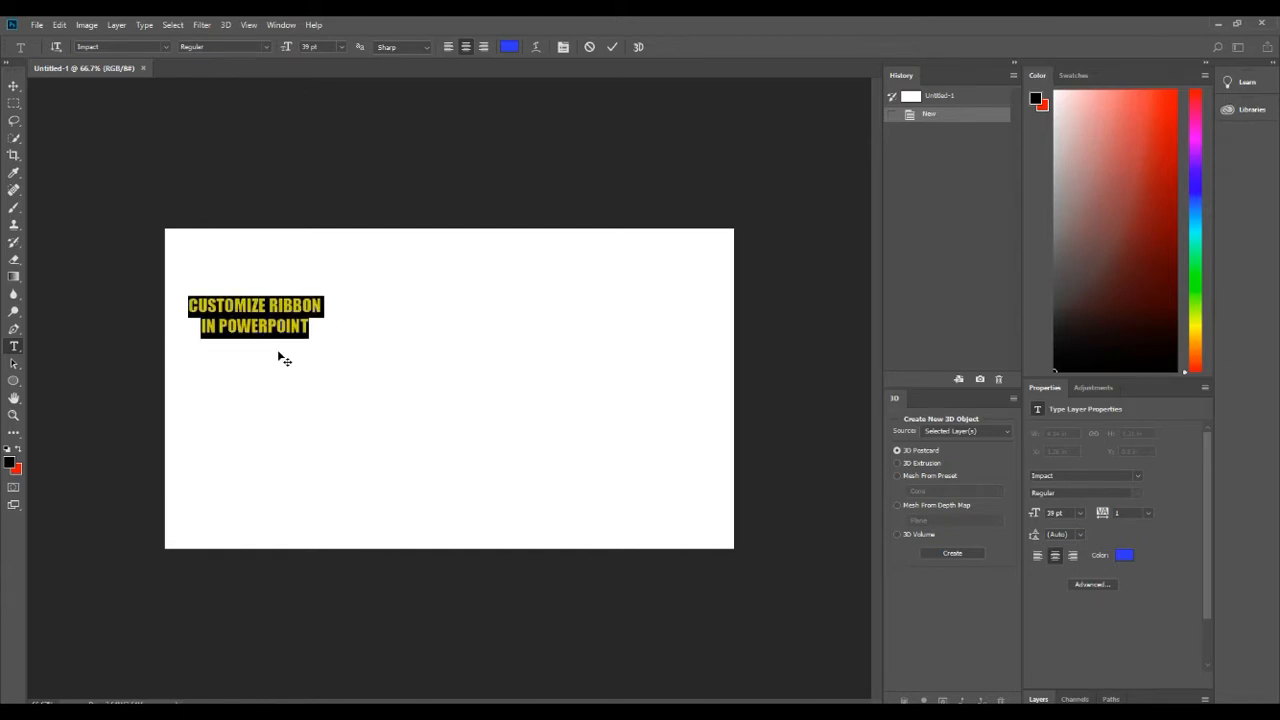
Enlarge the heading to 87 pt, shift it right to fit inside the canvas's left edge, and commit the text
{"action": "left_click", "coordinate": [305, 46]}
{"action": "scroll", "coordinate": [305, 46], "scroll_direction": "up", "scroll_amount": 12}
{"action": "scroll", "coordinate": [305, 46], "scroll_direction": "up", "scroll_amount": 16}
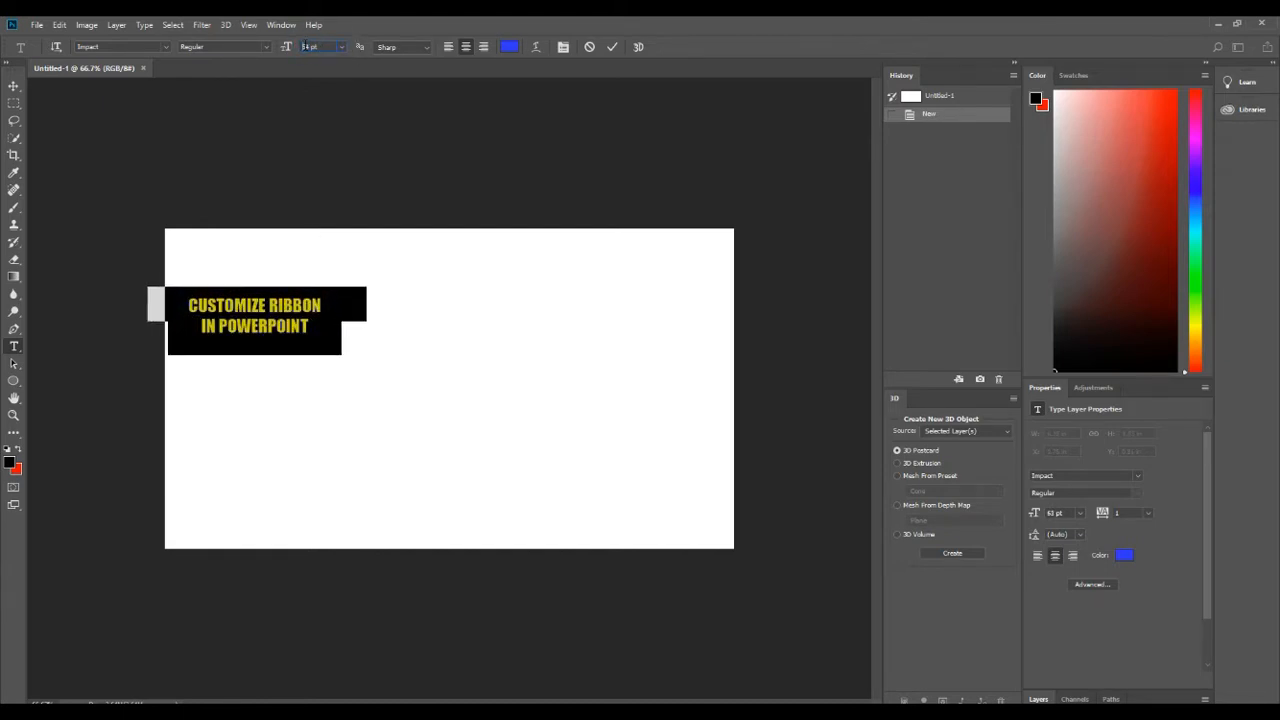
{"action": "scroll", "coordinate": [305, 46], "scroll_direction": "up", "scroll_amount": 20}
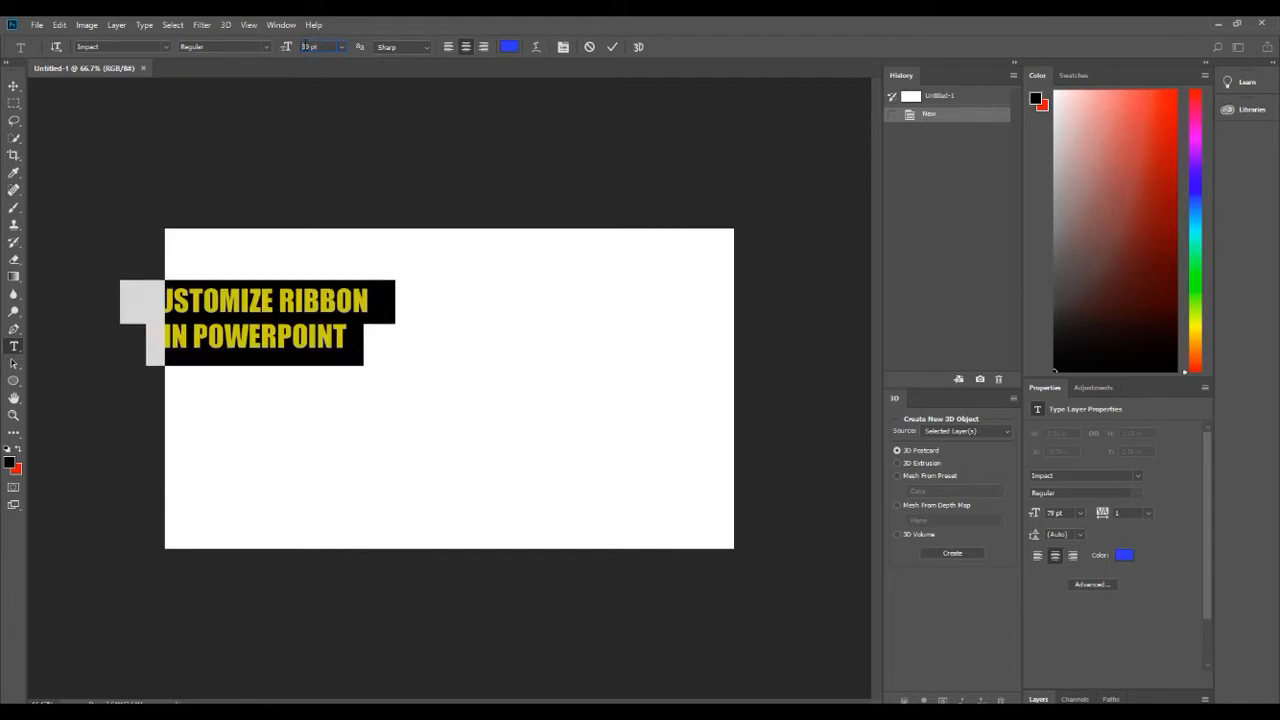
{"action": "left_click_drag", "start_coordinate": [350, 378], "coordinate": [431, 383]}
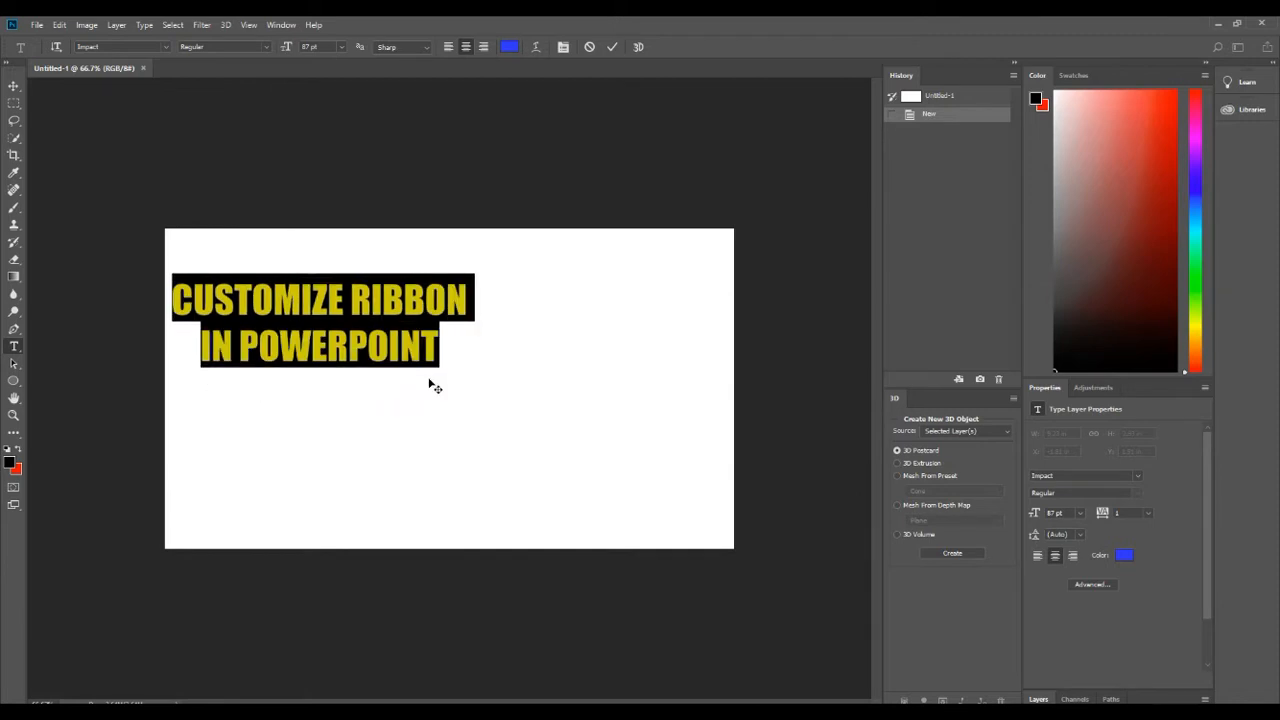
{"action": "left_click", "coordinate": [422, 345]}
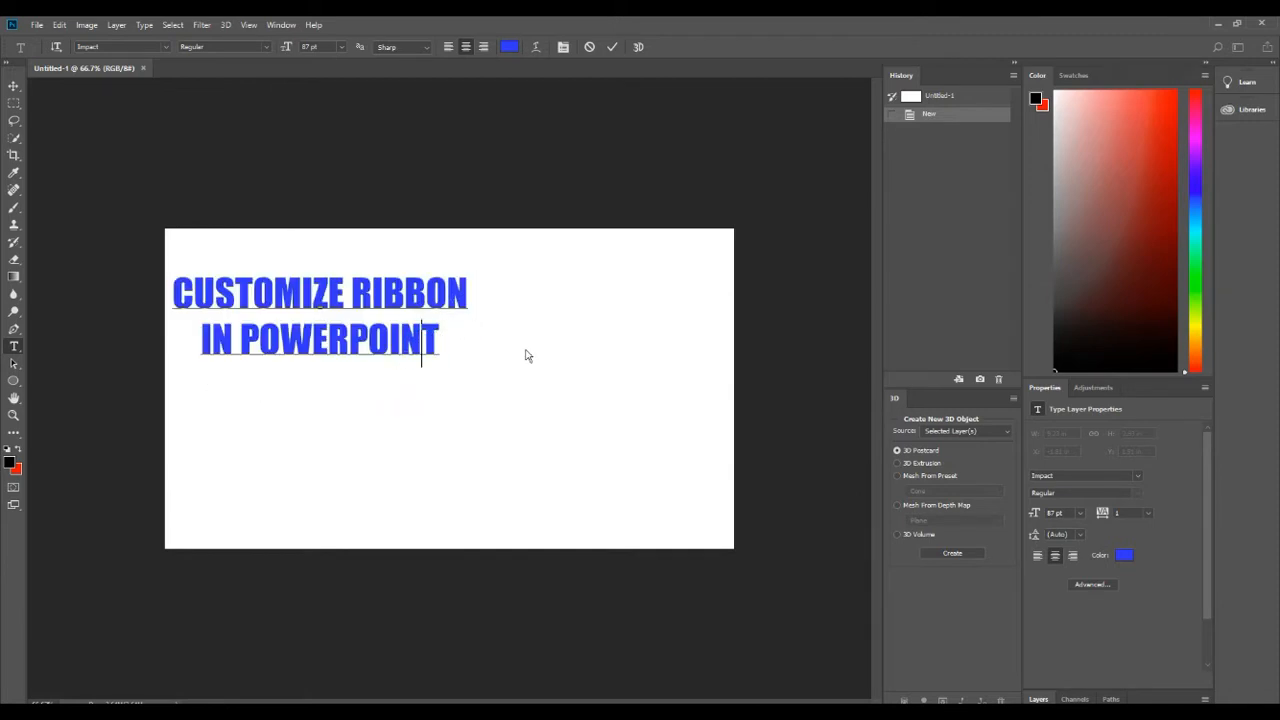
{"action": "left_click", "coordinate": [795, 208]}
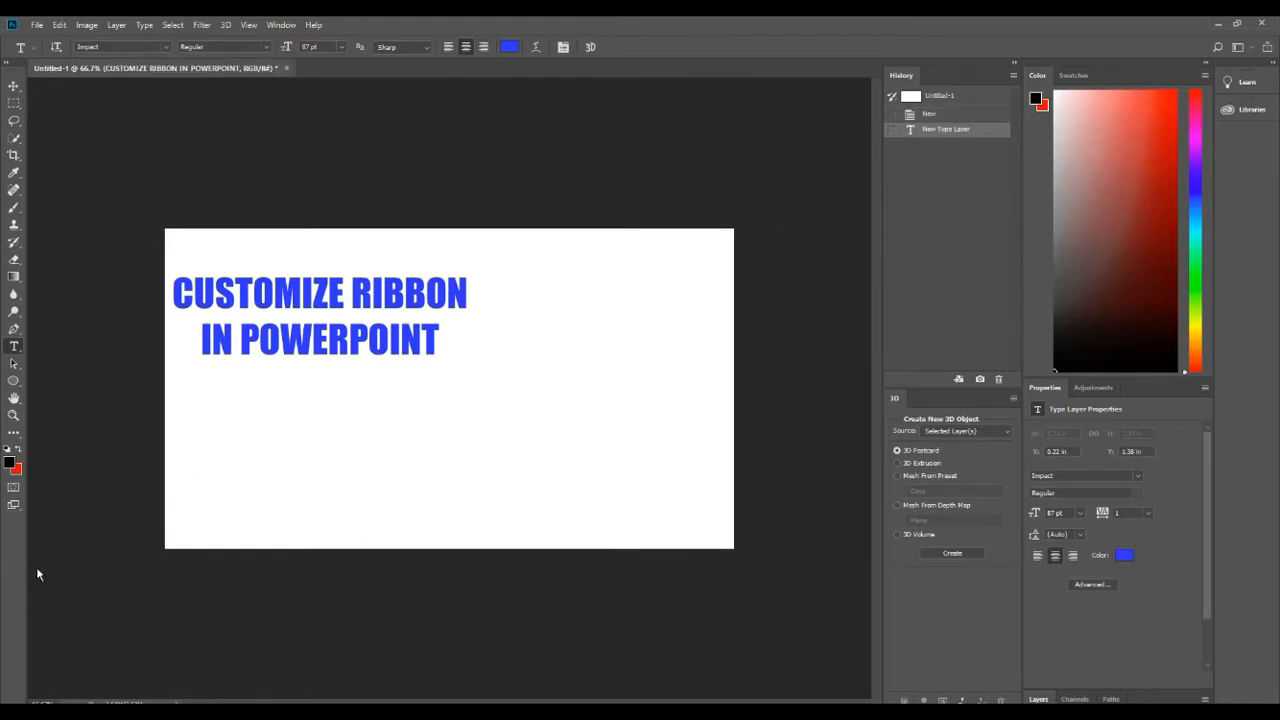
Place the microsoft-powerpoint-icon-microsoft-powerpoint-2 image, scaled to about 52%, in the canvas's lower-right corner
{"action": "left_click", "coordinate": [679, 464]}
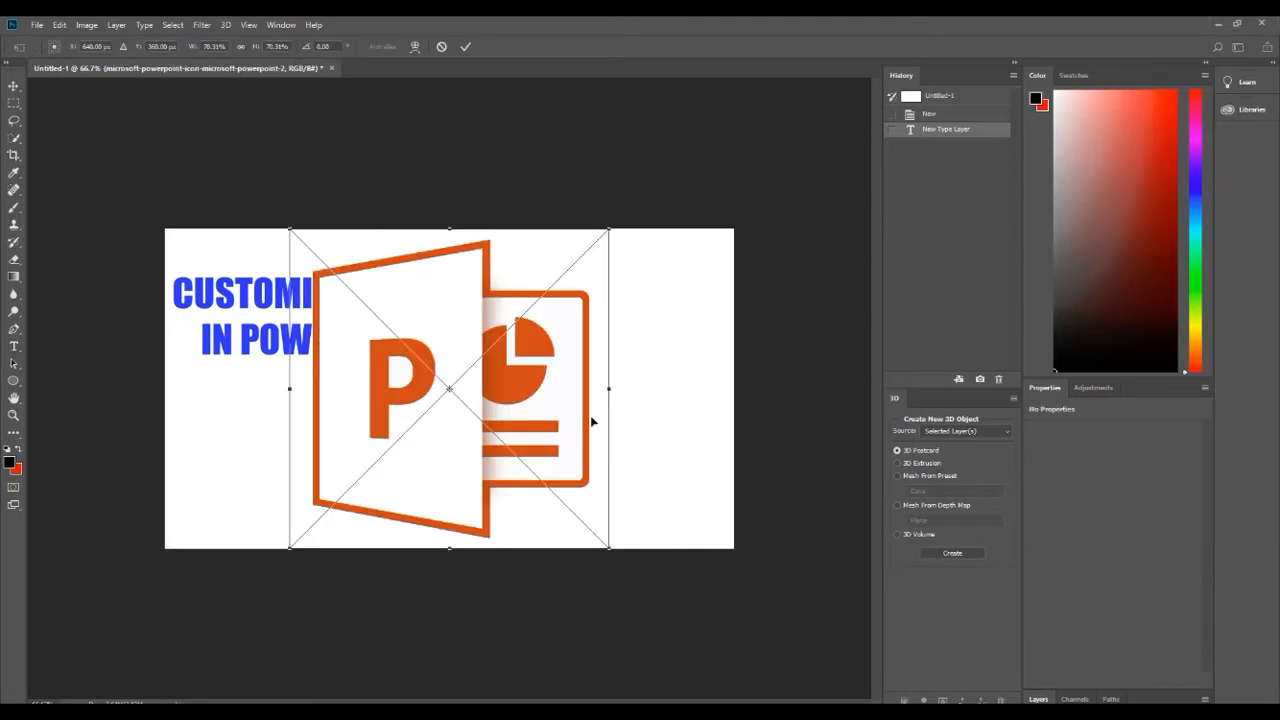
{"action": "left_click_drag", "start_coordinate": [290, 228], "coordinate": [471, 330]}
{"action": "left_click_drag", "start_coordinate": [532, 417], "coordinate": [653, 416]}
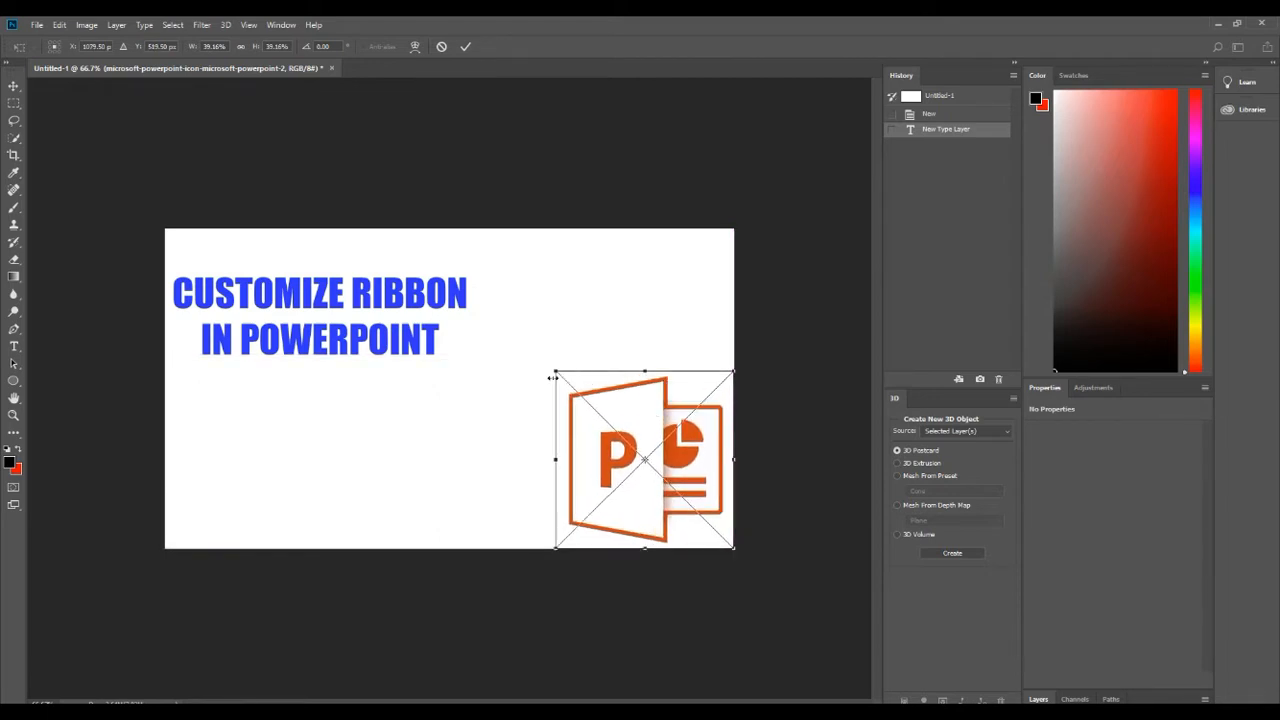
{"action": "left_click_drag", "start_coordinate": [556, 370], "coordinate": [496, 311]}
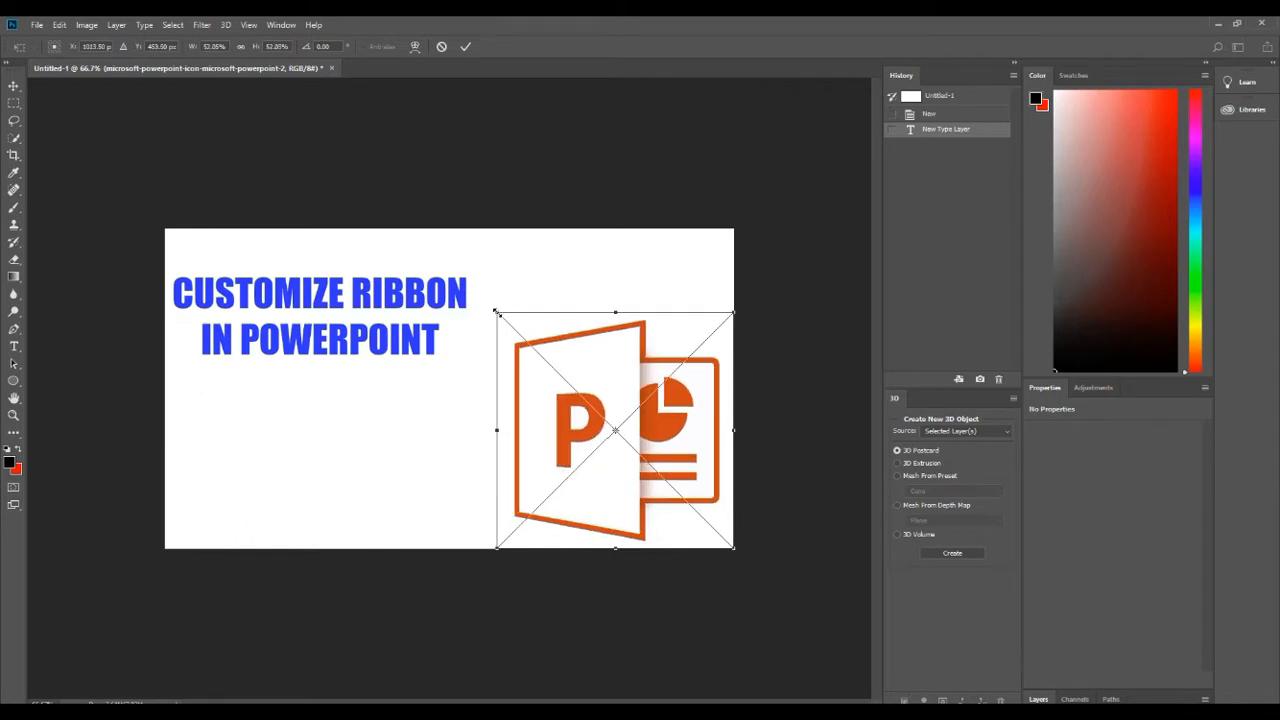
{"action": "left_click", "coordinate": [466, 48]}
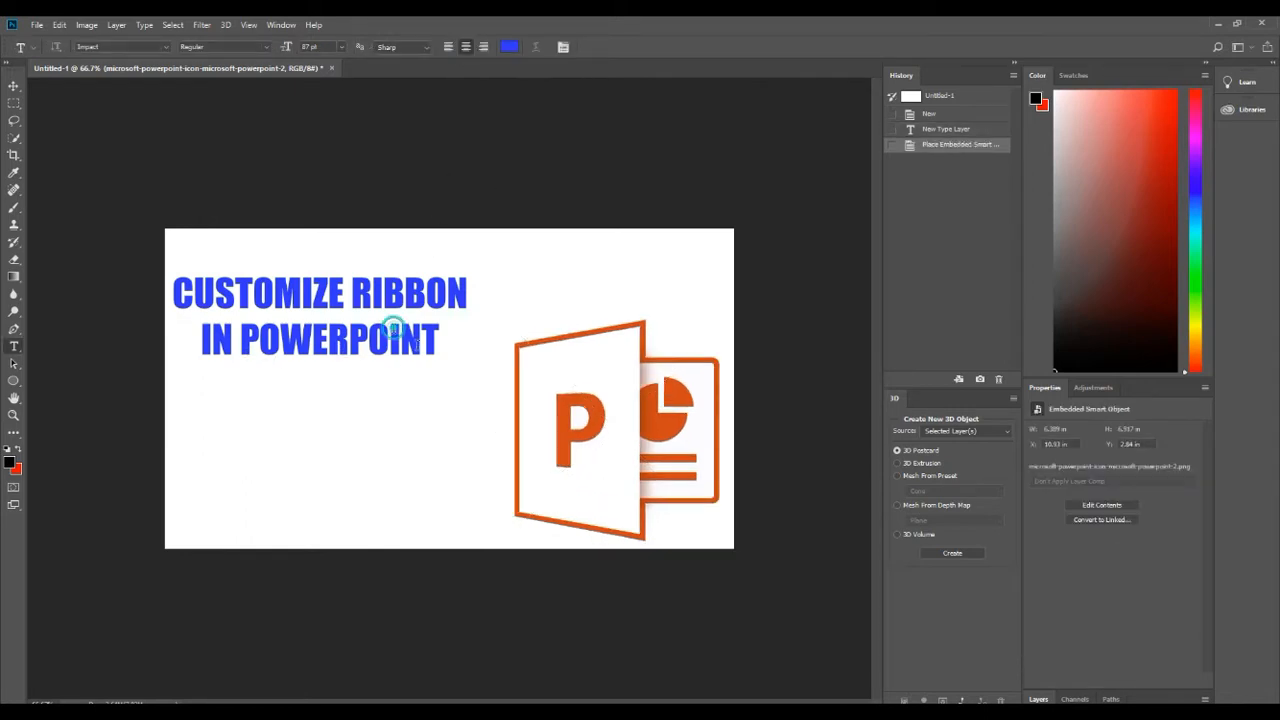
Select all the text of the two-line heading for editing
{"action": "left_click", "coordinate": [448, 333]}
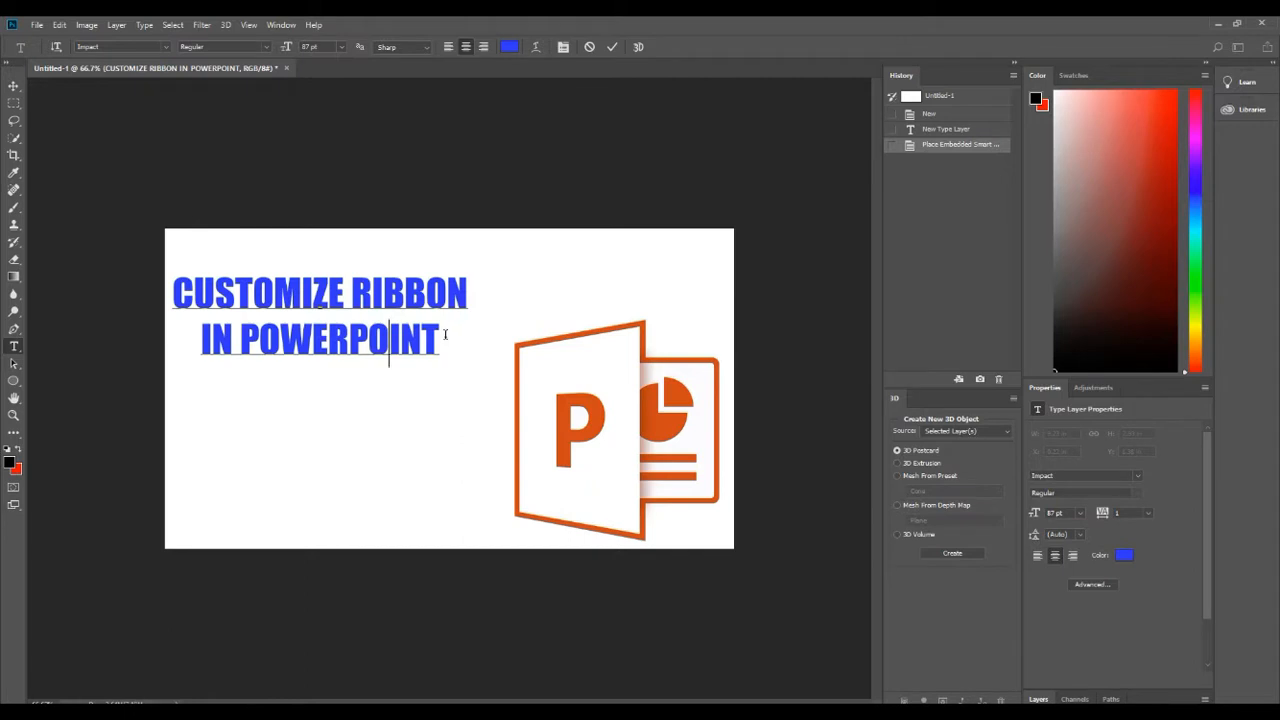
{"action": "left_click_drag", "start_coordinate": [445, 345], "coordinate": [152, 287]}
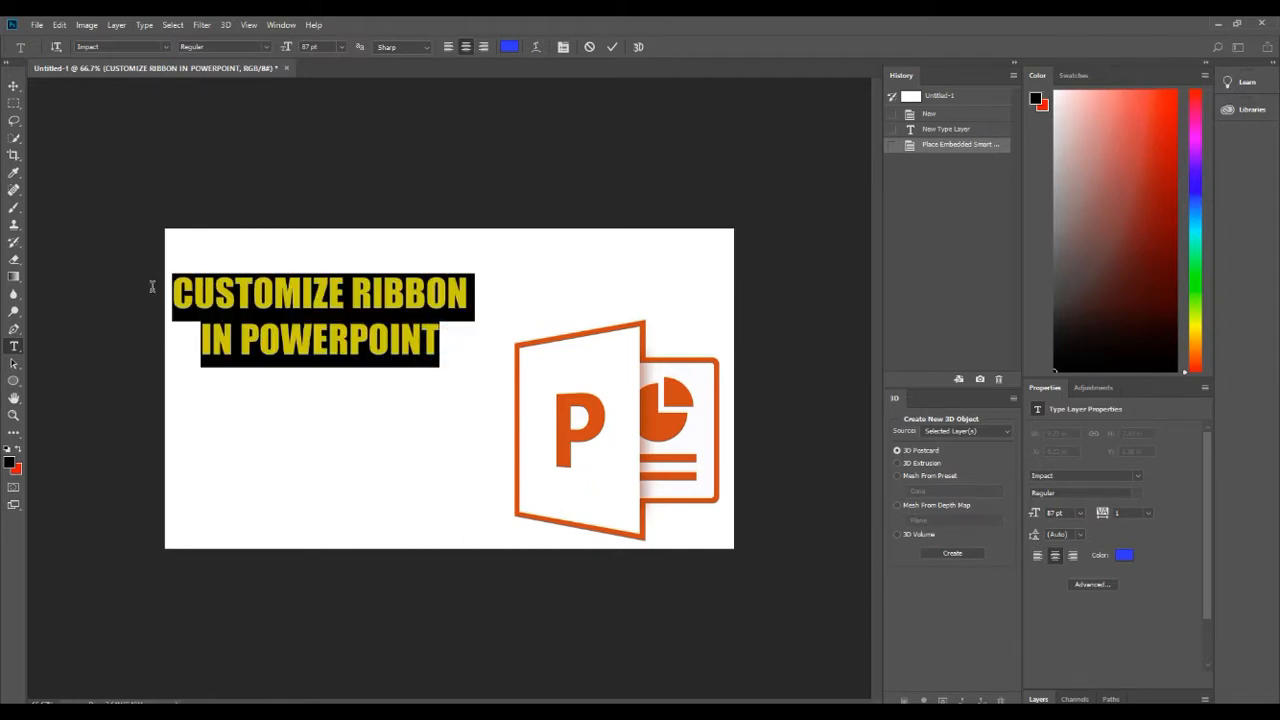